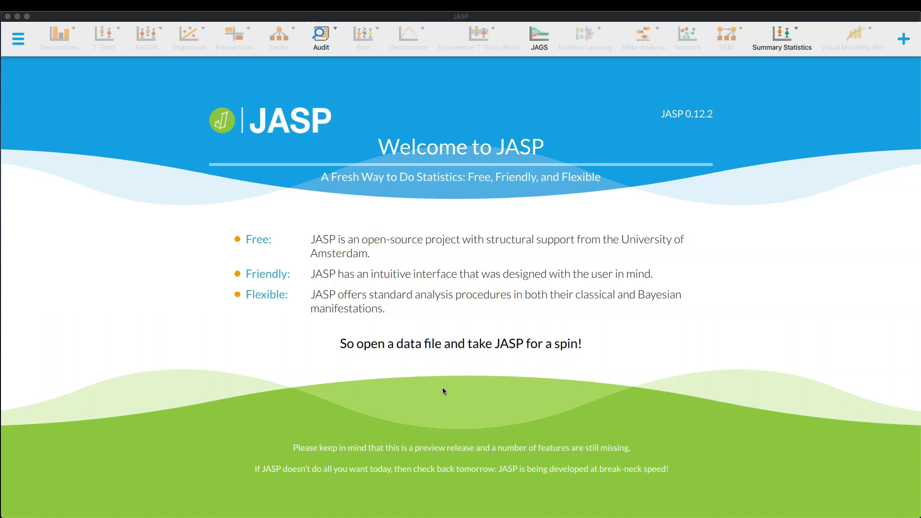
# Open the Exp2_ABS_SPSS data file from the JASP welcome screen
pyautogui.click(451, 389)
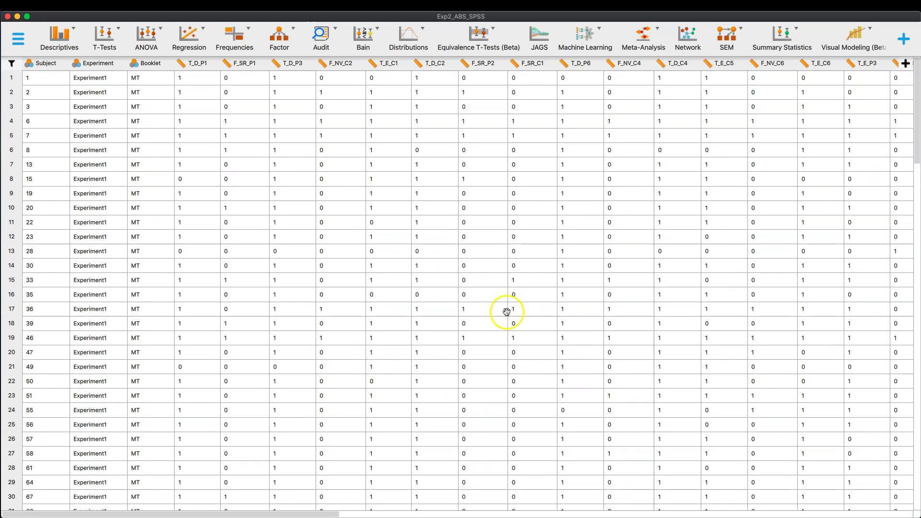
pyautogui.hscroll(10, 502, 303)
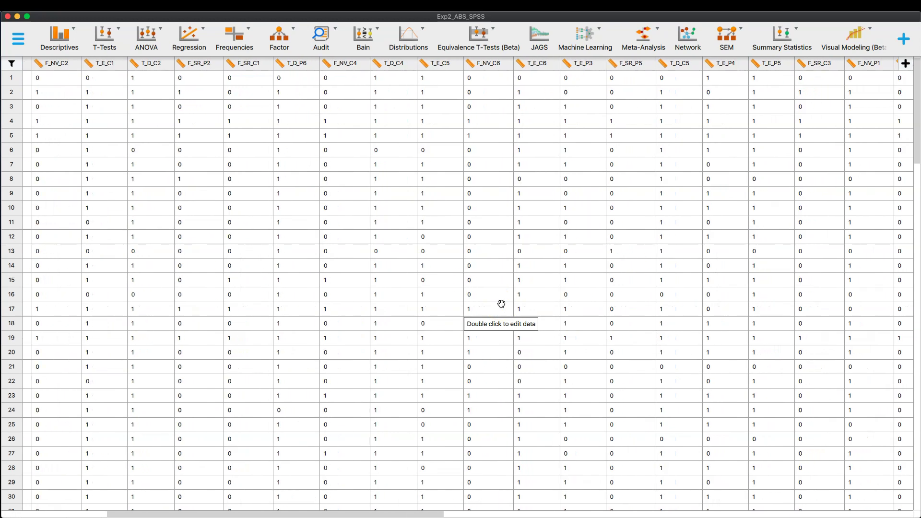
pyautogui.hscroll(15, 501, 304)
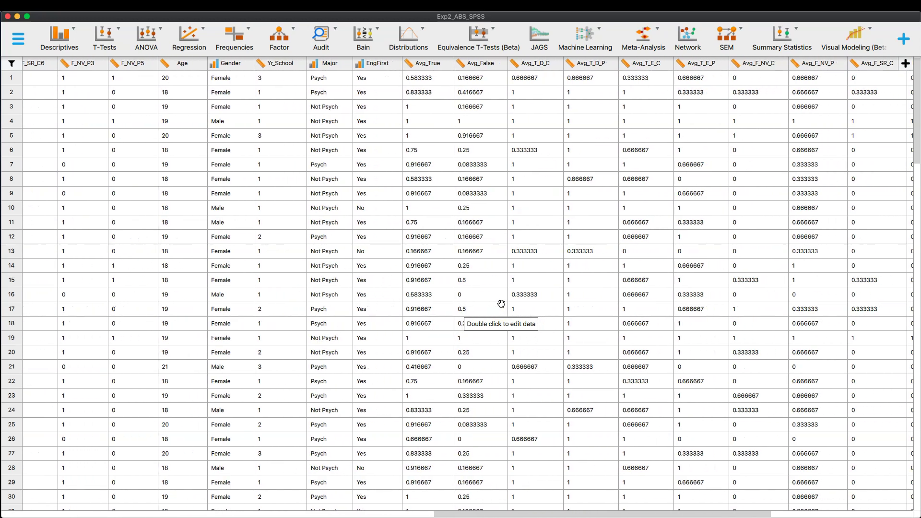
pyautogui.hscroll(-13, 556, 305)
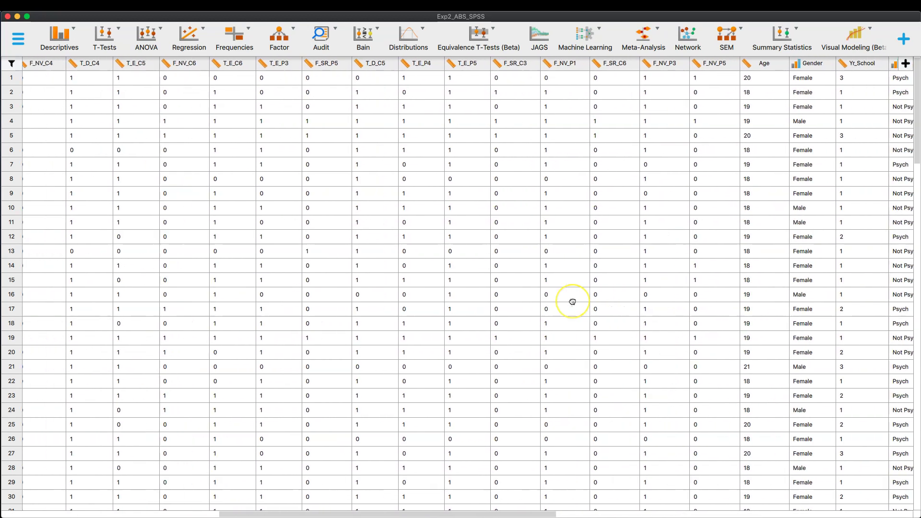
pyautogui.hscroll(-7, 572, 302)
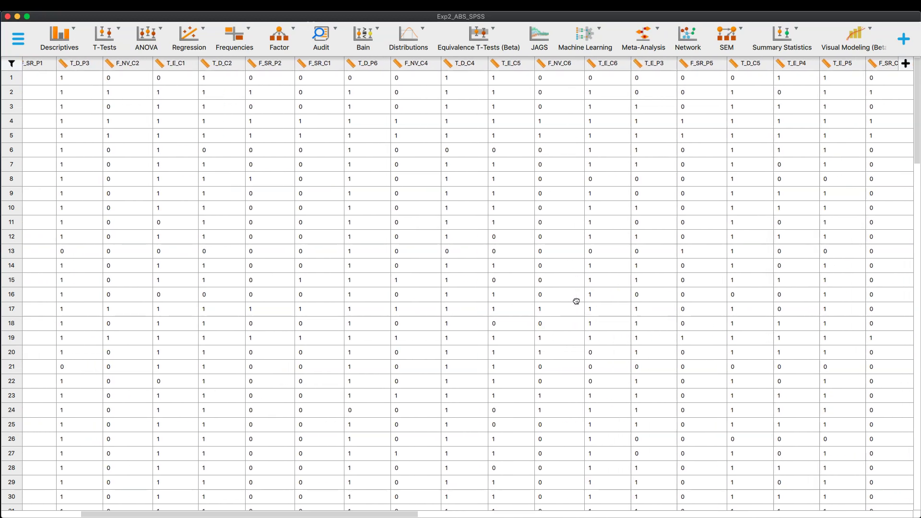
pyautogui.click(691, 181)
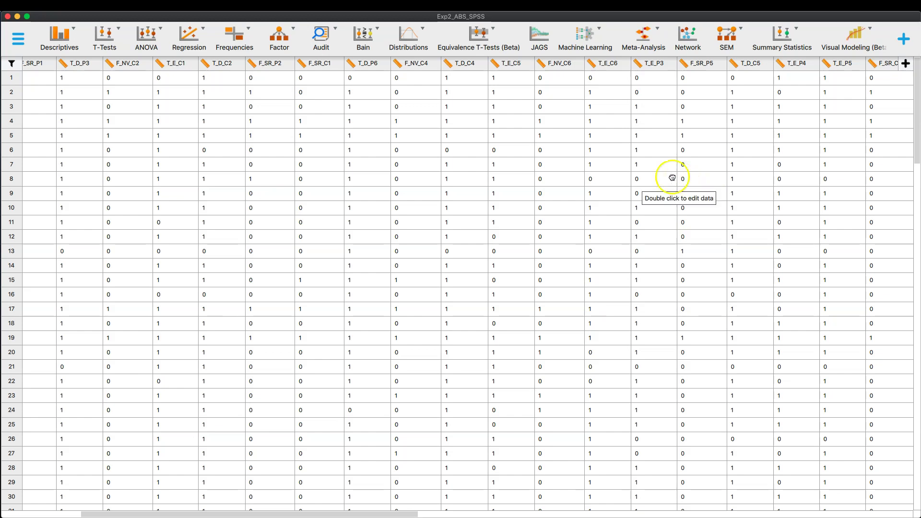
pyautogui.click(670, 177)
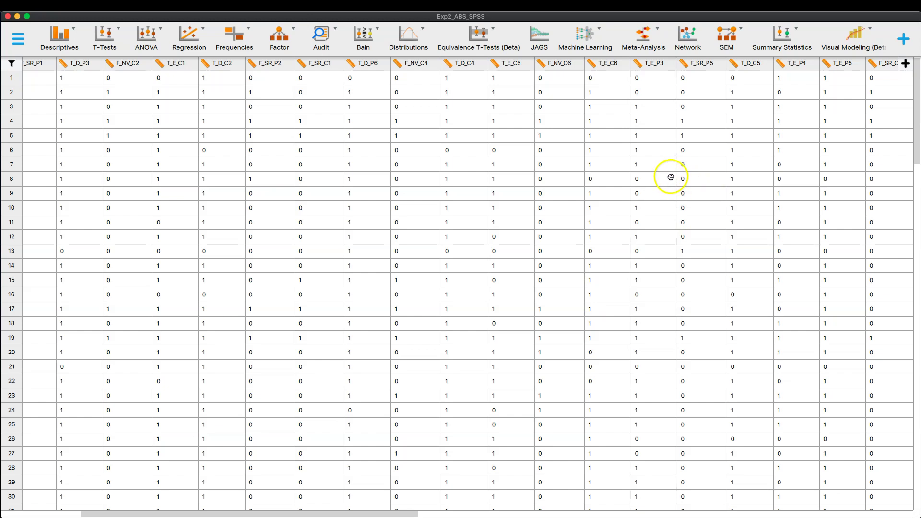
# Enable the SEM module in the modules list, then close the list
pyautogui.click(907, 45)
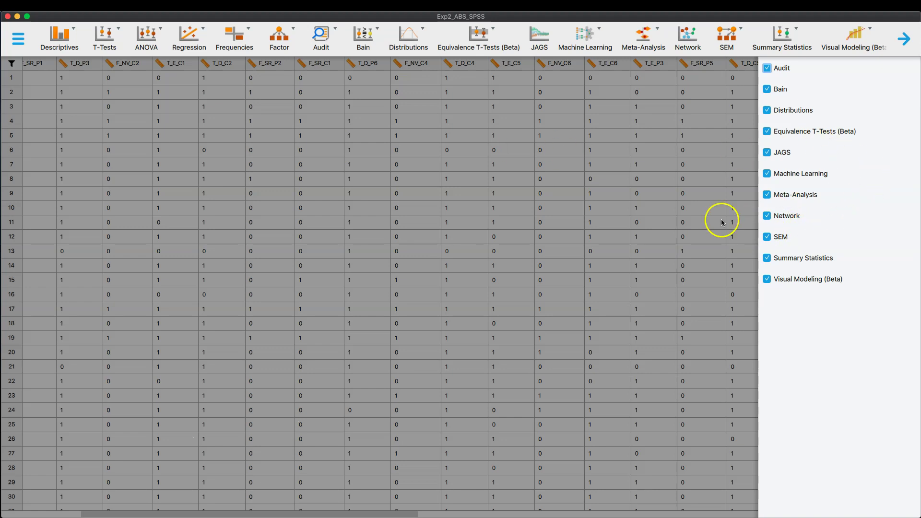
pyautogui.click(767, 237)
pyautogui.click(768, 238)
pyautogui.click(767, 238)
pyautogui.click(767, 237)
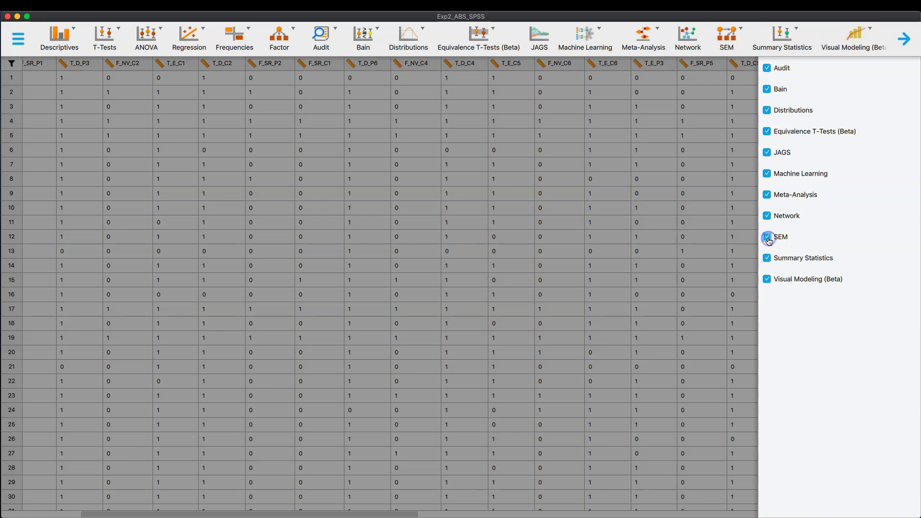
pyautogui.click(728, 41)
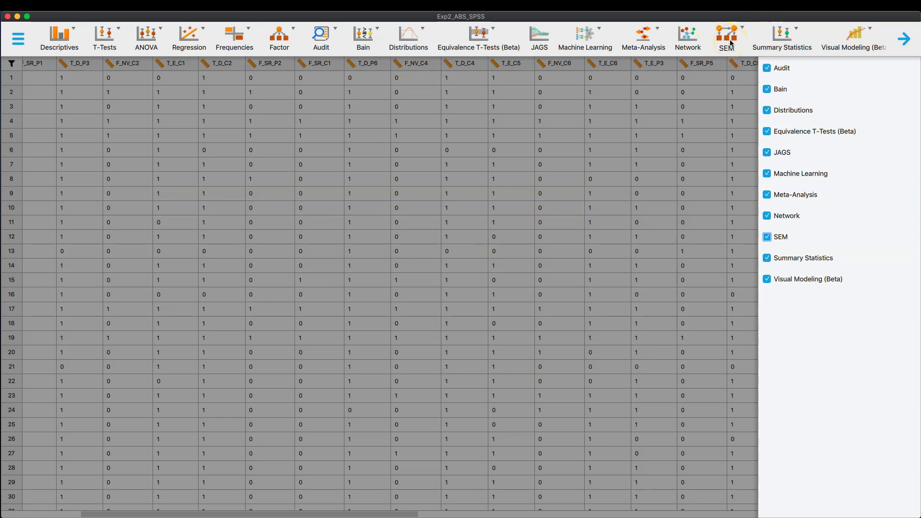
pyautogui.click(904, 39)
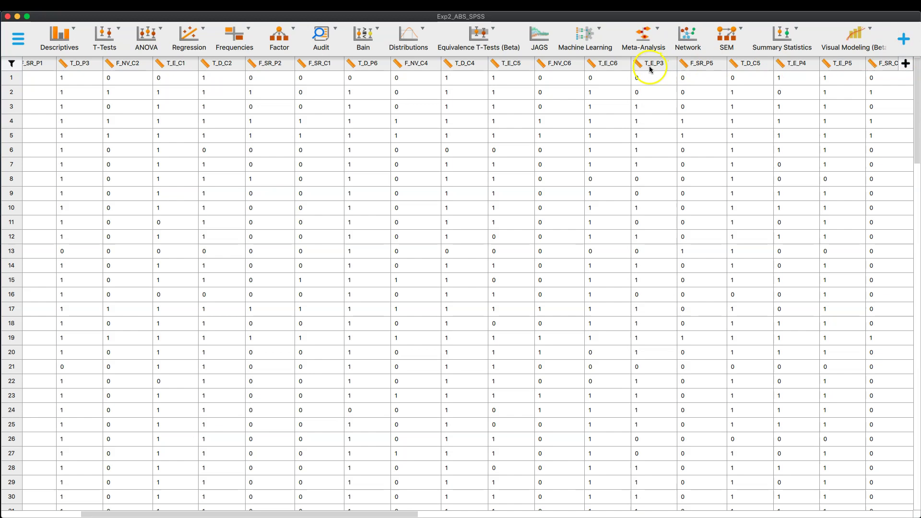
# Start a new Mediation Analysis from the SEM menu
pyautogui.click(725, 46)
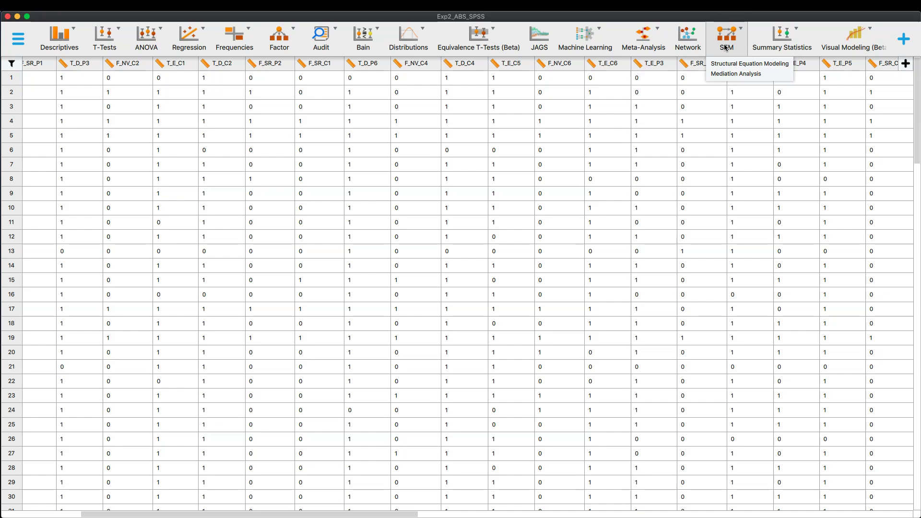
pyautogui.click(727, 77)
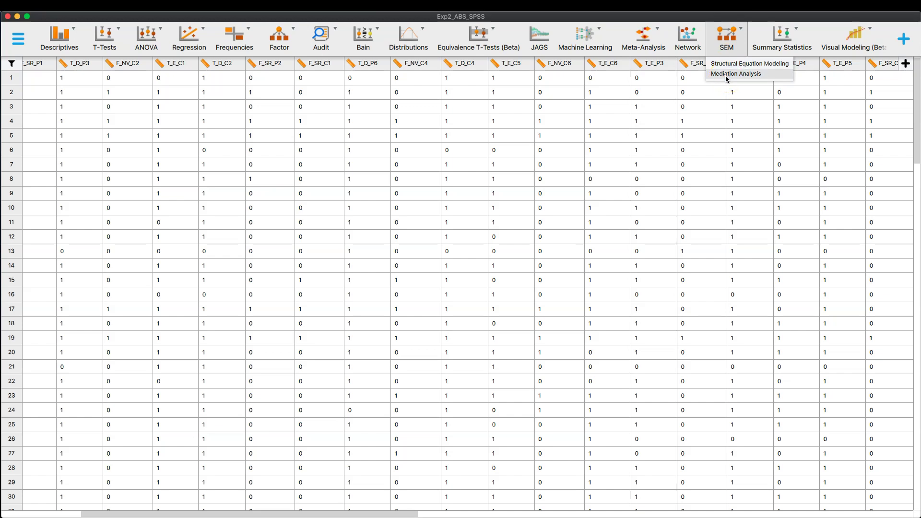
pyautogui.click(738, 77)
pyautogui.click(738, 76)
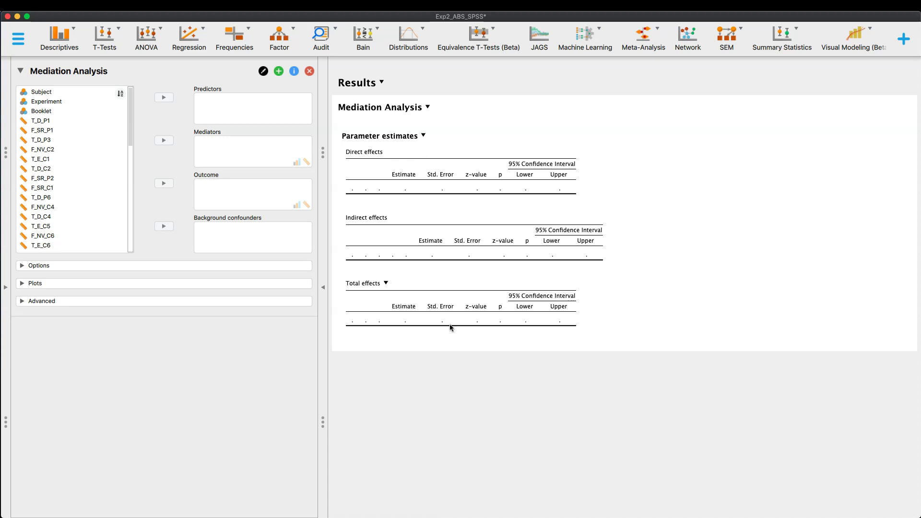
pyautogui.click(459, 322)
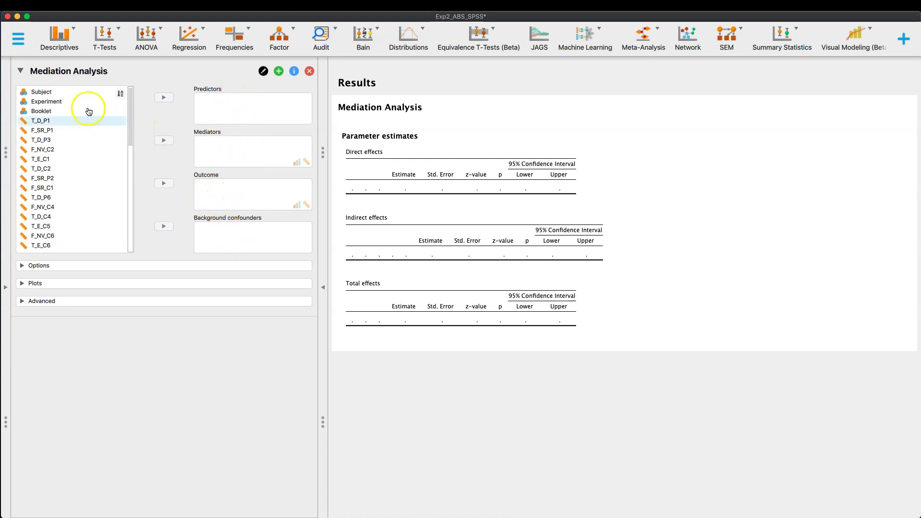
# Assign Booklet as the predictor variable
pyautogui.click(62, 110)
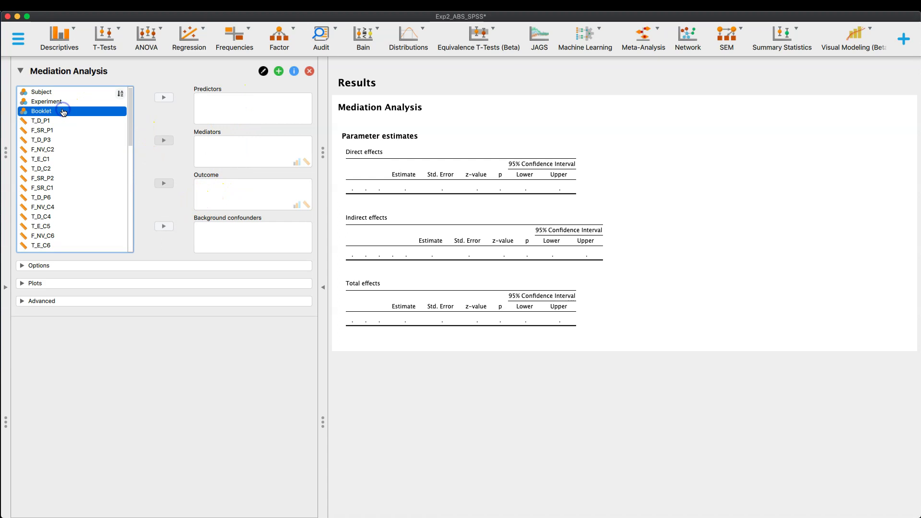
pyautogui.click(164, 99)
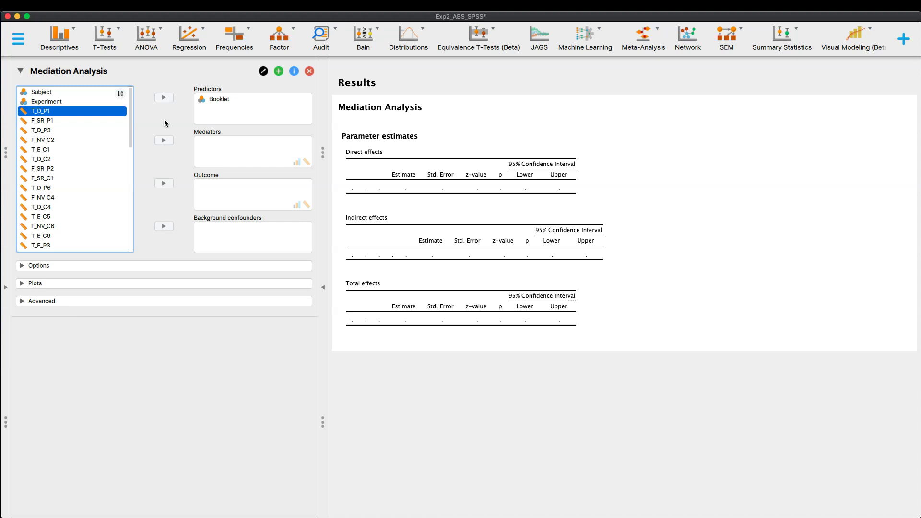
pyautogui.click(132, 109)
pyautogui.moveTo(131, 110); pyautogui.dragTo(128, 196)
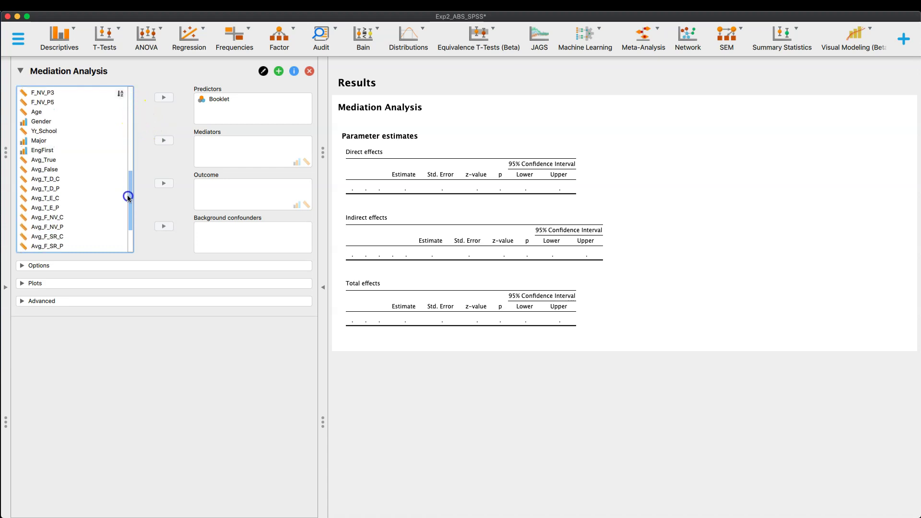
# Add Age as the mediator and select Avg_T_D for the outcome
pyautogui.click(44, 113)
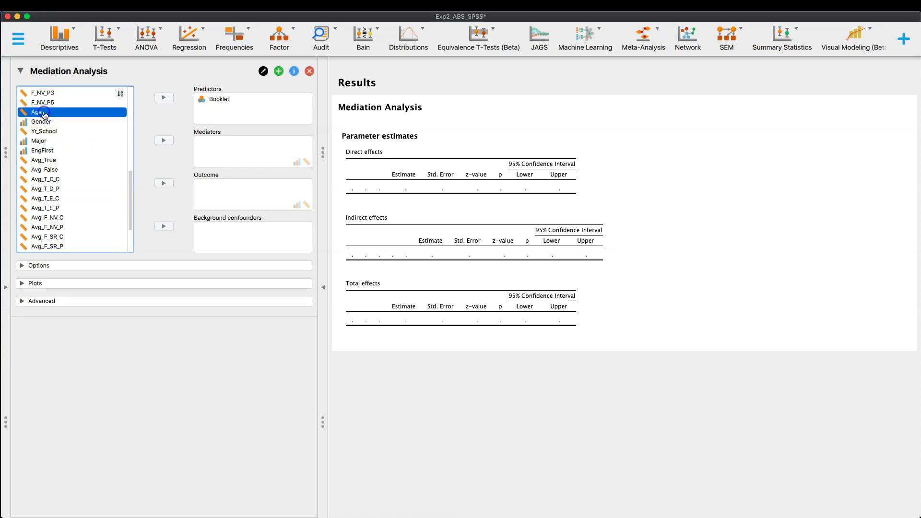
pyautogui.click(163, 140)
pyautogui.moveTo(132, 142); pyautogui.dragTo(118, 217)
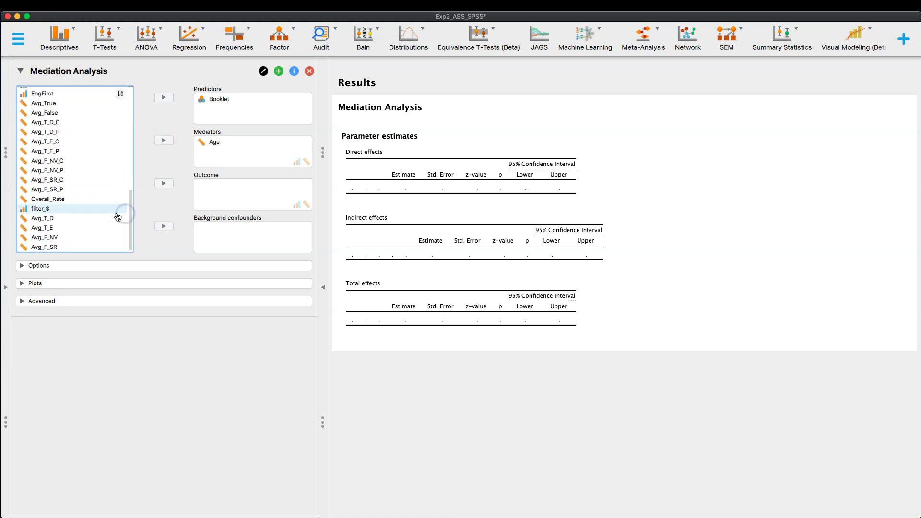
pyautogui.click(67, 220)
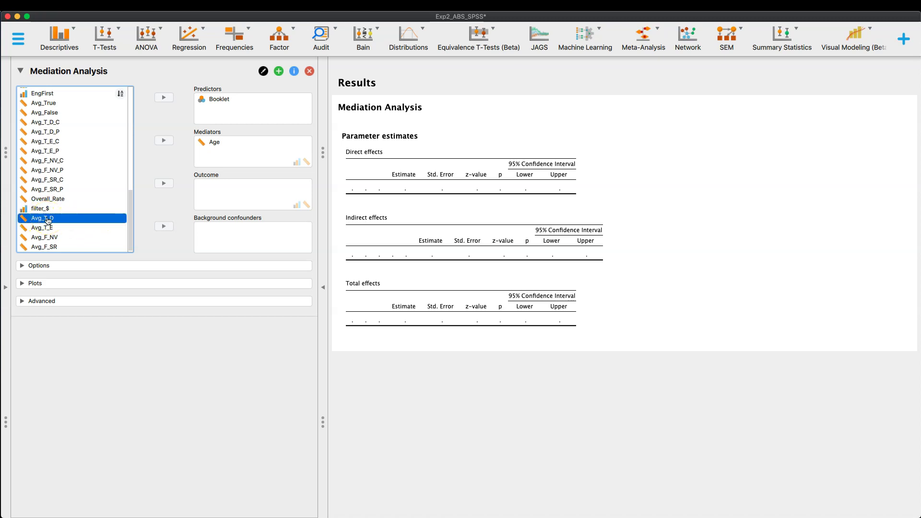
pyautogui.click(54, 220)
pyautogui.click(163, 187)
# Assign Avg_T_D as the outcome, giving direct effect −0.307 and indirect p = 0.713
pyautogui.click(163, 187)
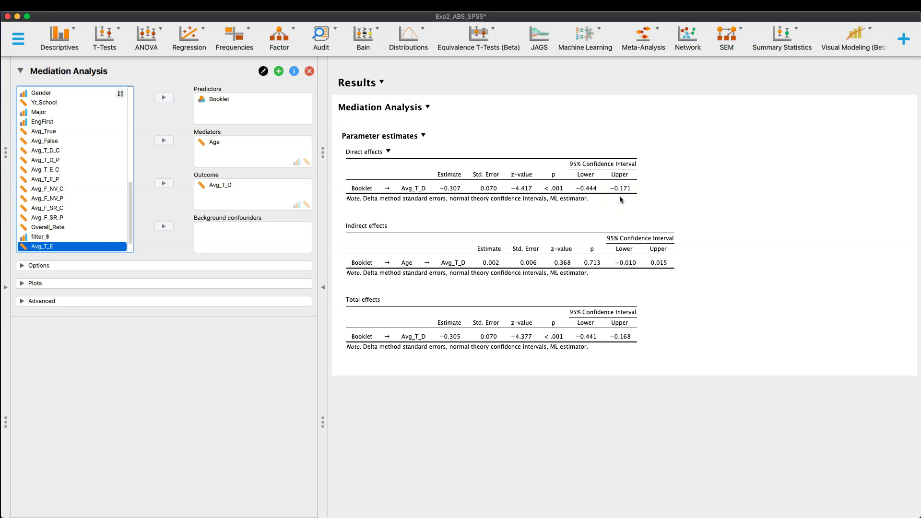
# Expand the Options section of the mediation analysis
pyautogui.click(241, 265)
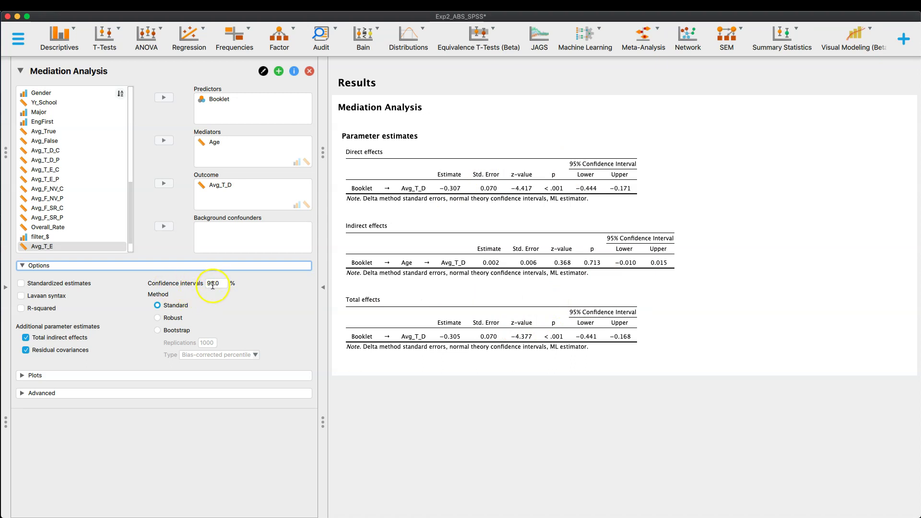
# Turn on Standardized estimates, making Booklet's direct effect −0.938
pyautogui.click(22, 284)
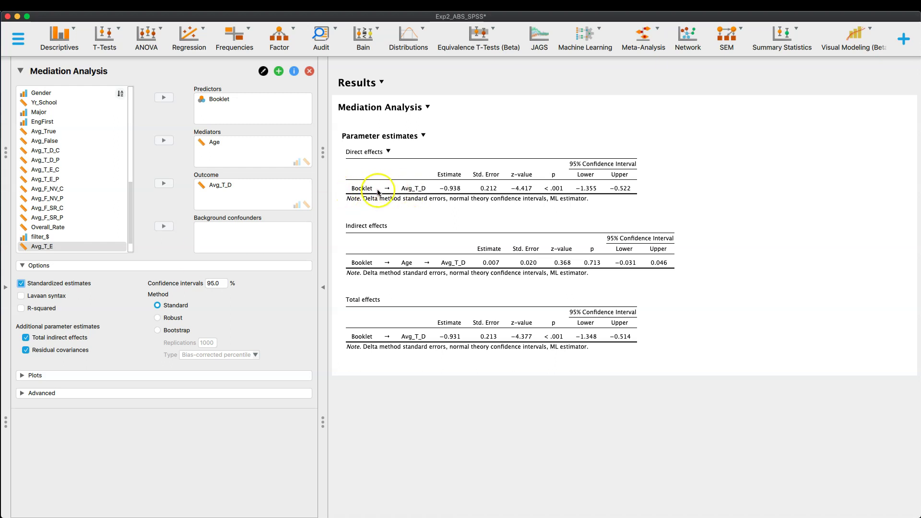
# Tick R-squared to add R² values 0.224 (Avg_T_D) and 0.003 (Age)
pyautogui.click(51, 310)
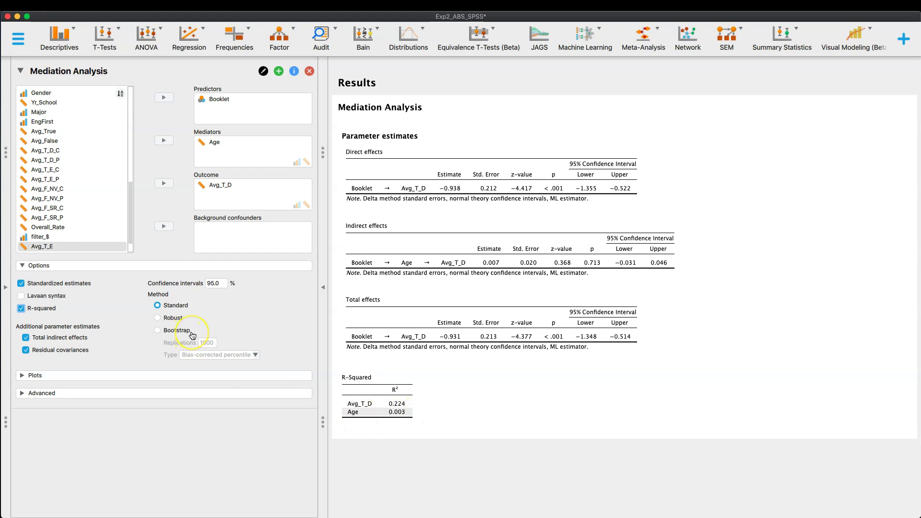
# Tick Lavaan syntax to show the model code in the output
pyautogui.click(59, 296)
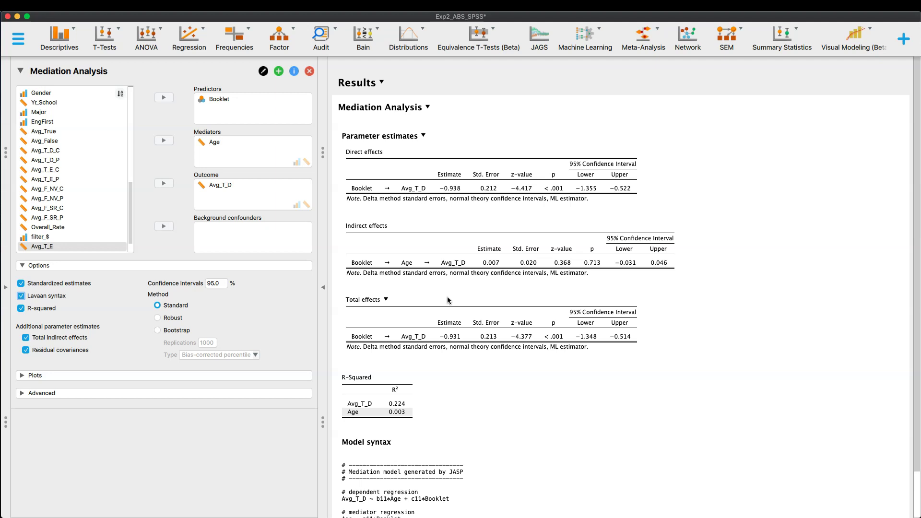
pyautogui.click(294, 72)
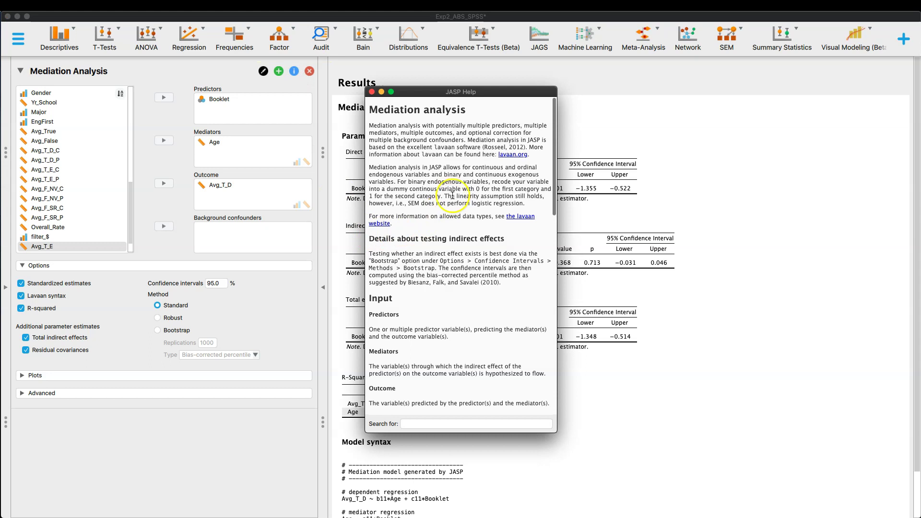
pyautogui.scroll(-3, 452, 195)
pyautogui.scroll(-18, 452, 194)
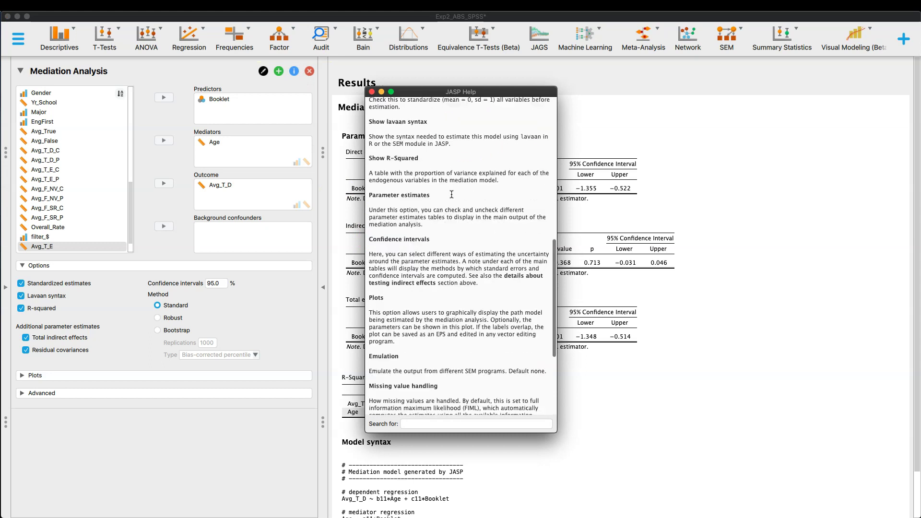
pyautogui.scroll(-3, 451, 194)
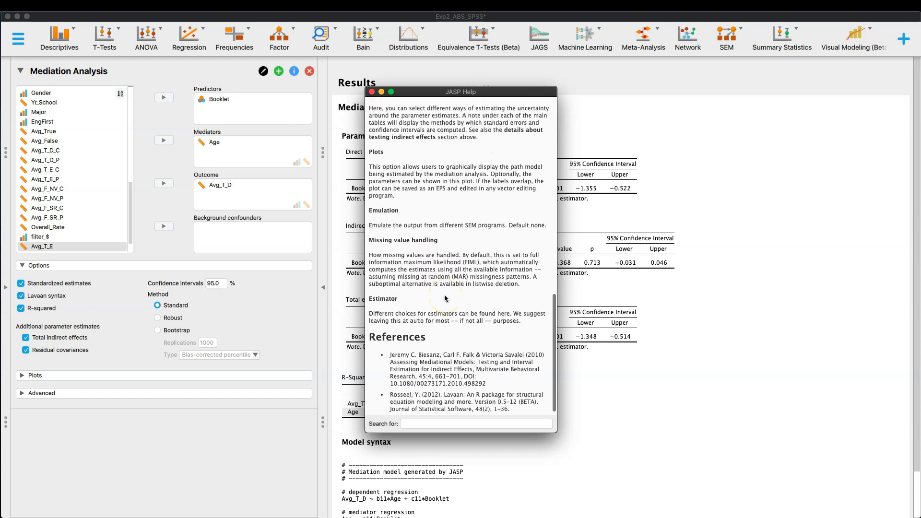
pyautogui.scroll(5, 444, 295)
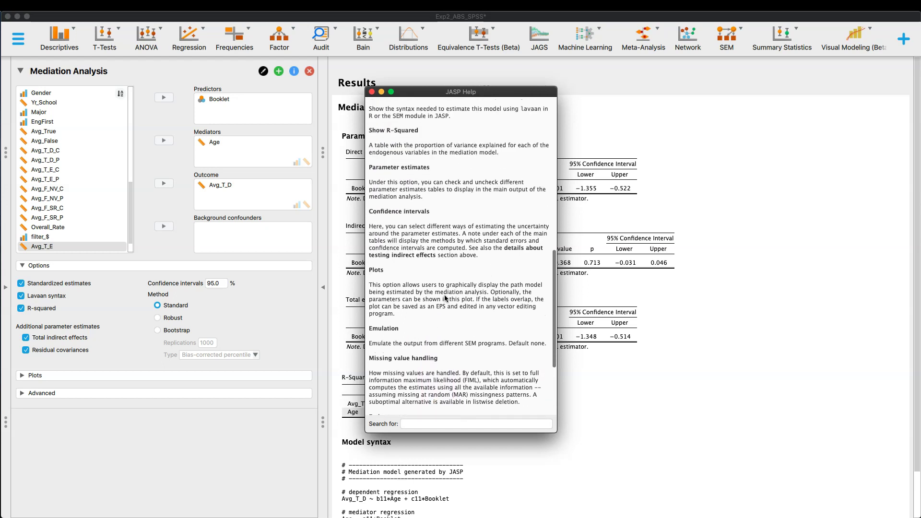
pyautogui.scroll(10, 444, 294)
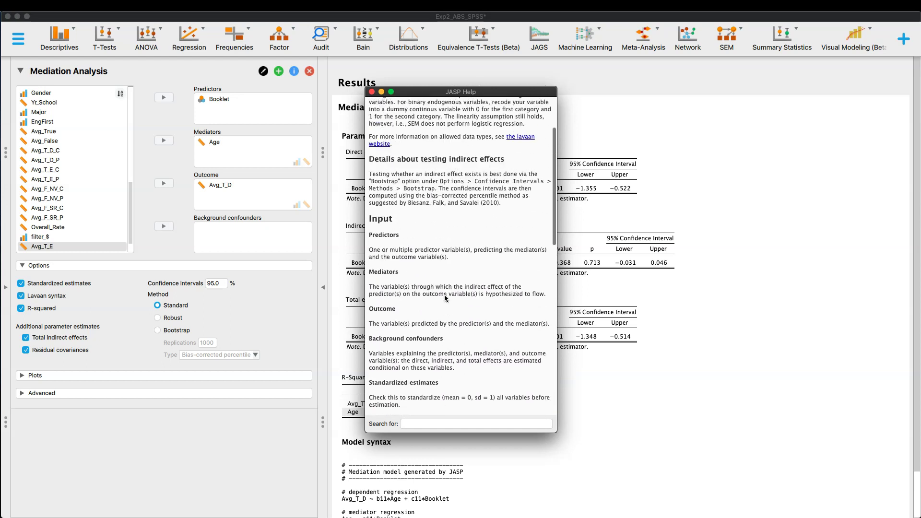
pyautogui.scroll(1, 444, 295)
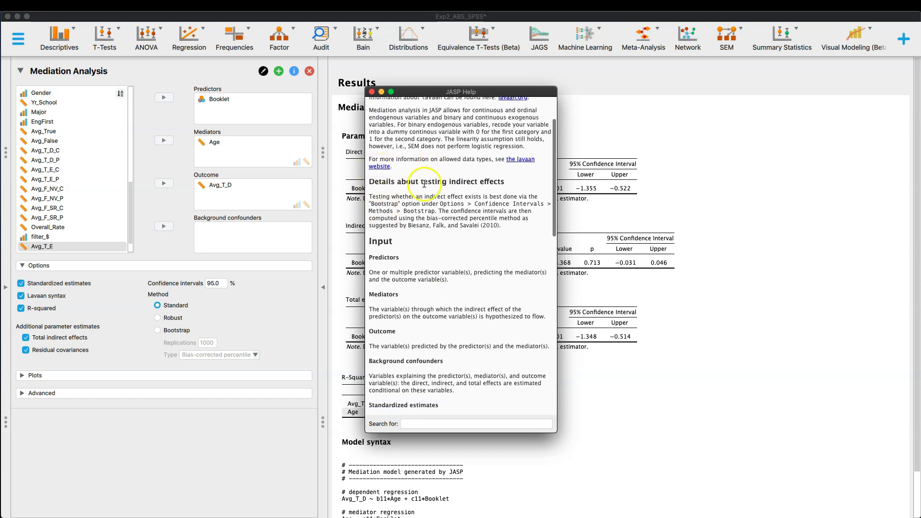
pyautogui.scroll(3, 424, 184)
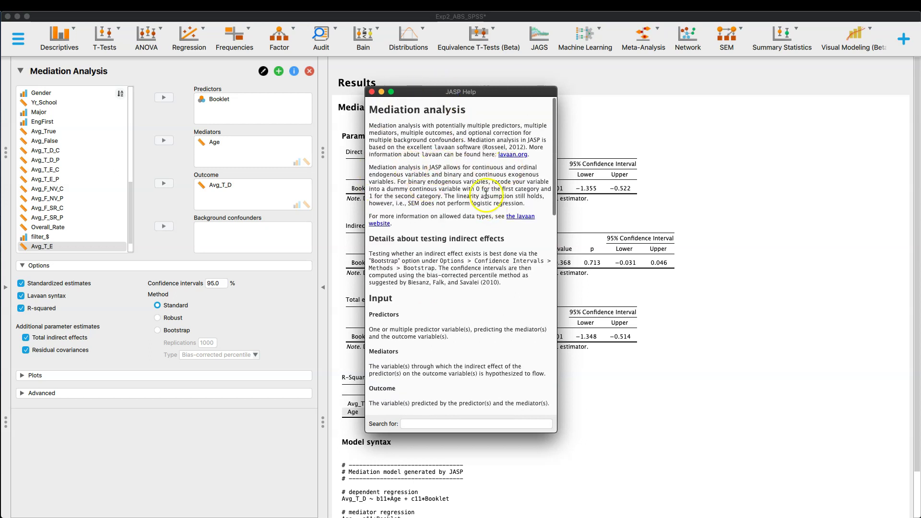
pyautogui.click(371, 91)
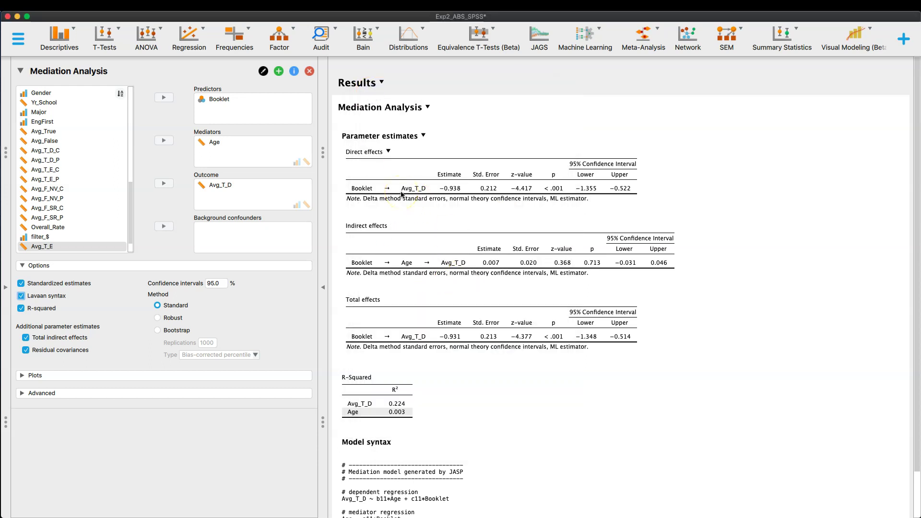
pyautogui.click(509, 218)
pyautogui.scroll(-3, 503, 226)
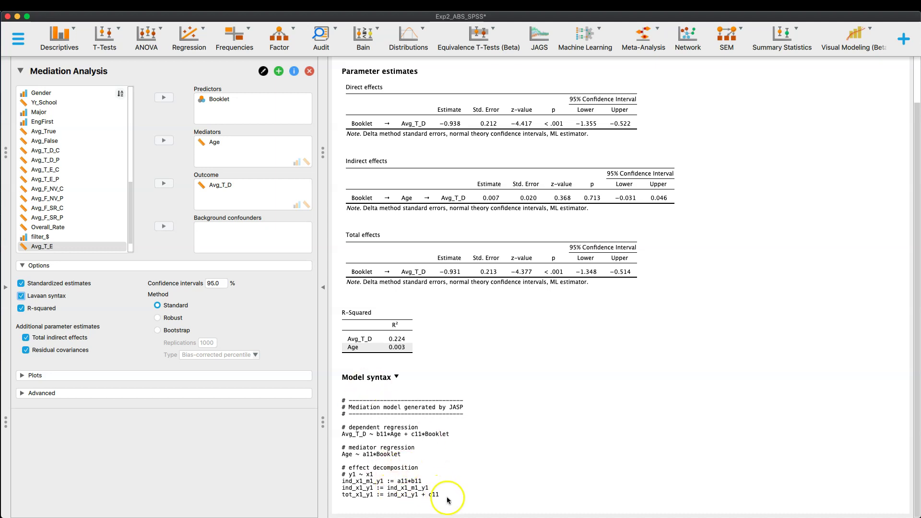
pyautogui.moveTo(443, 495); pyautogui.dragTo(344, 428)
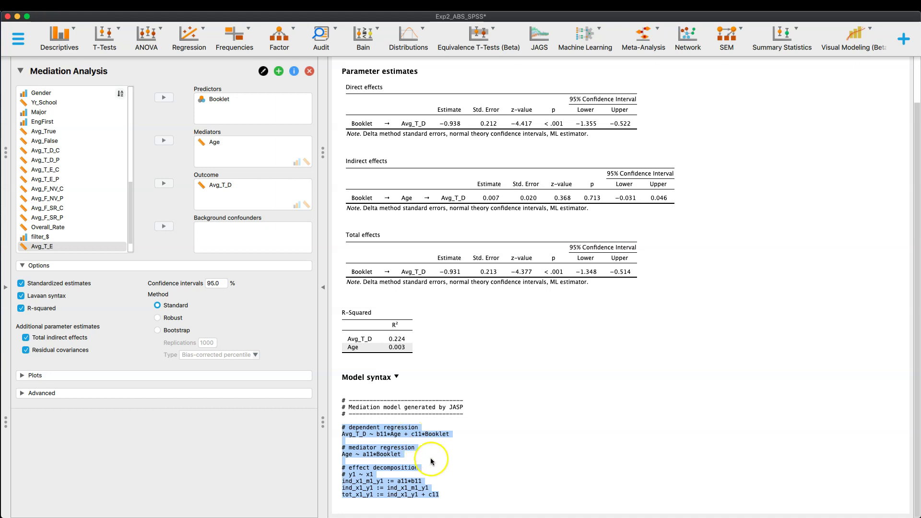
pyautogui.click(344, 401)
pyautogui.moveTo(344, 401); pyautogui.dragTo(421, 422)
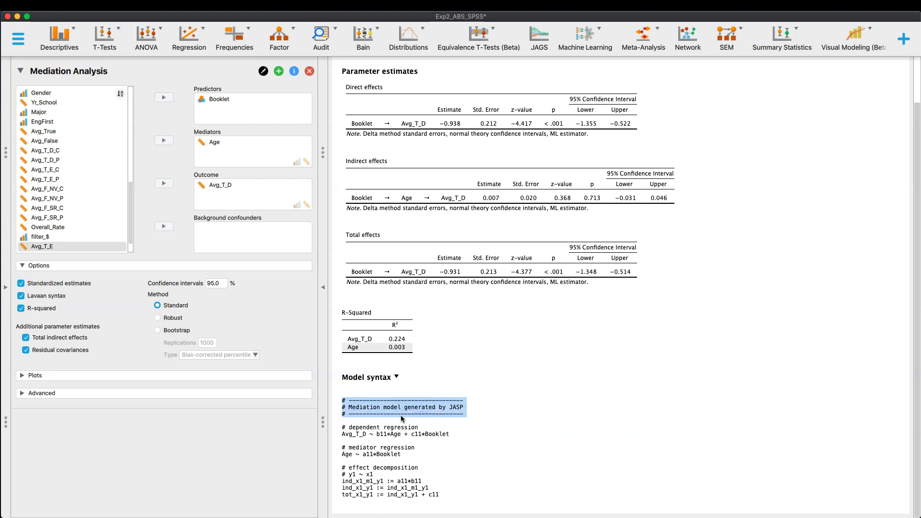
pyautogui.click(346, 403)
pyautogui.click(406, 485)
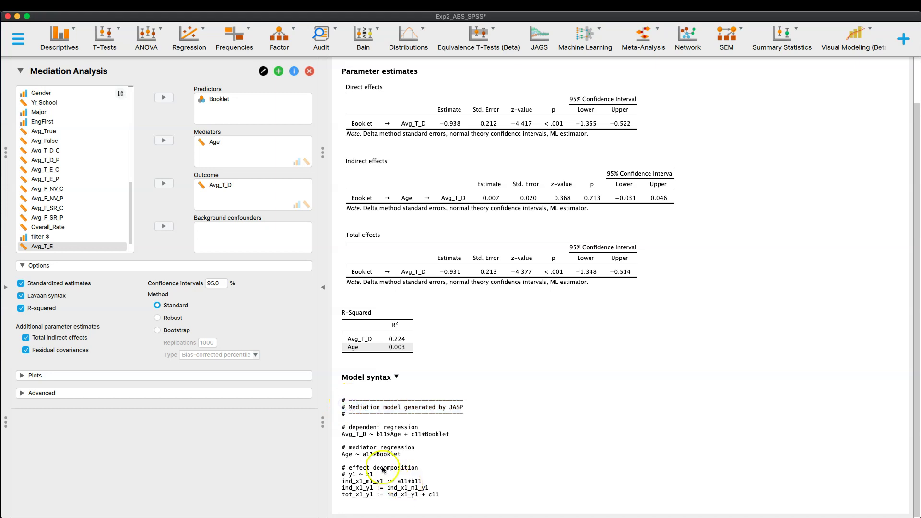
pyautogui.click(353, 407)
# Set Method to Robust and turn off standardized estimates
pyautogui.click(200, 376)
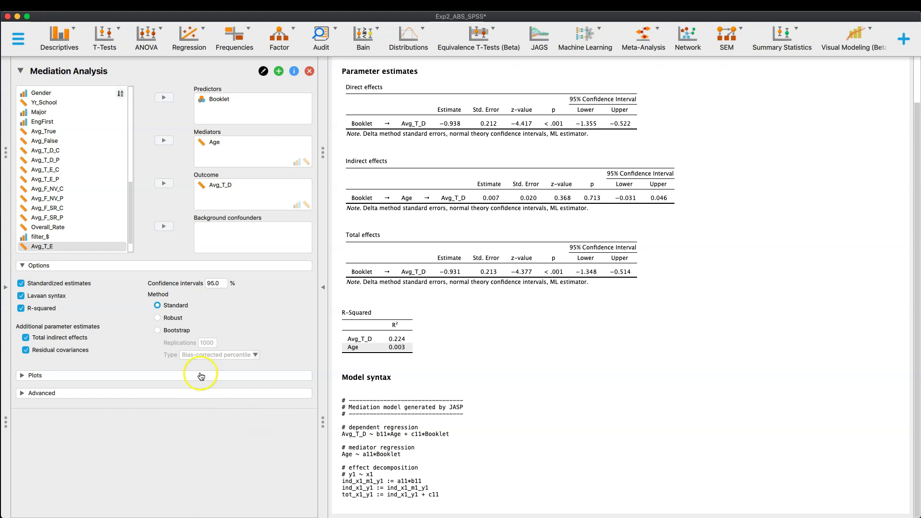
pyautogui.click(173, 321)
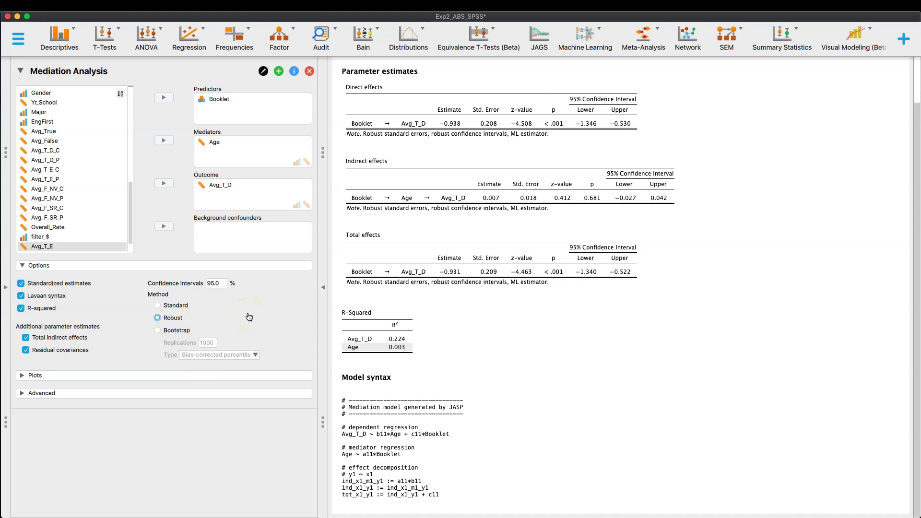
pyautogui.click(64, 283)
# Switch to bootstrap confidence intervals and expand the Plots section
pyautogui.click(446, 287)
pyautogui.click(173, 331)
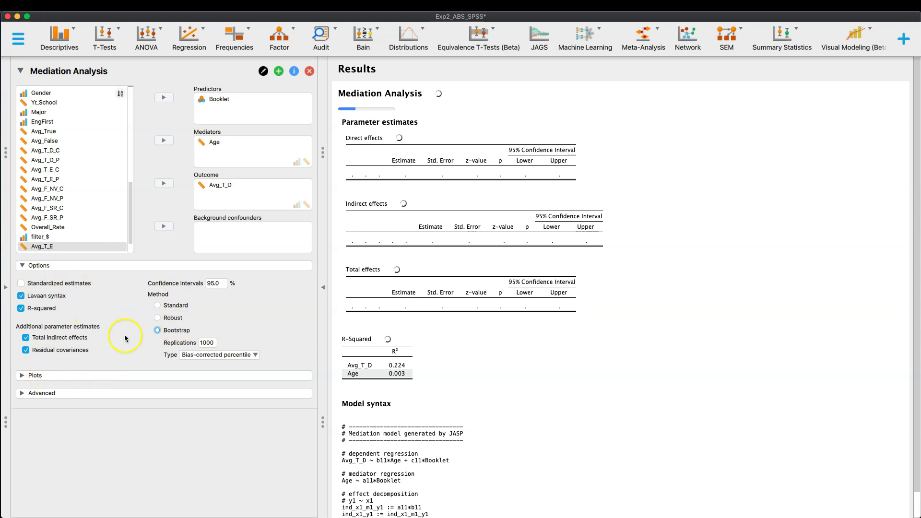
pyautogui.click(91, 377)
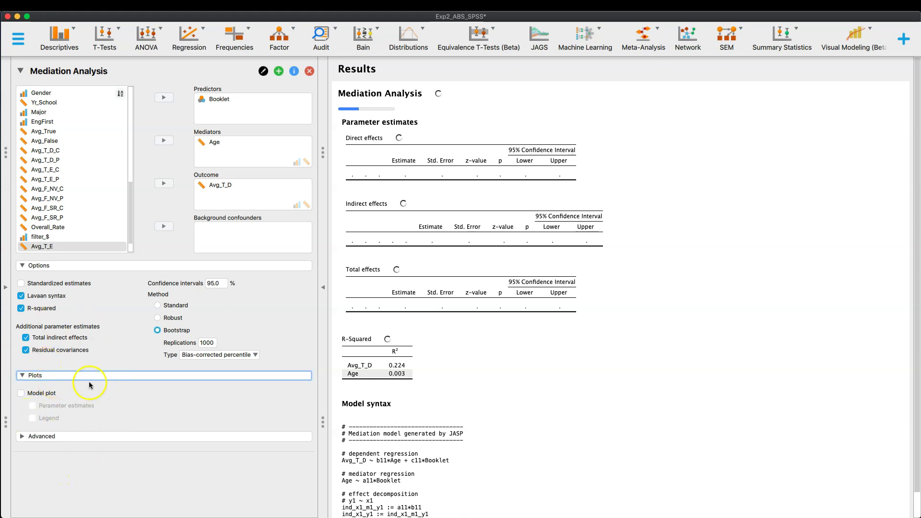
# Expand Advanced and review Estimator and missing-value options while bootstrapping finishes
pyautogui.click(104, 440)
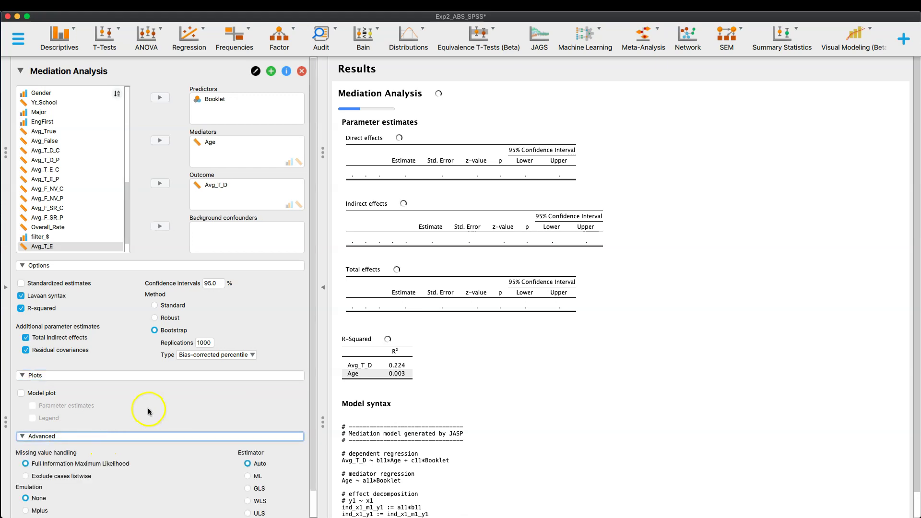
pyautogui.scroll(-2, 148, 408)
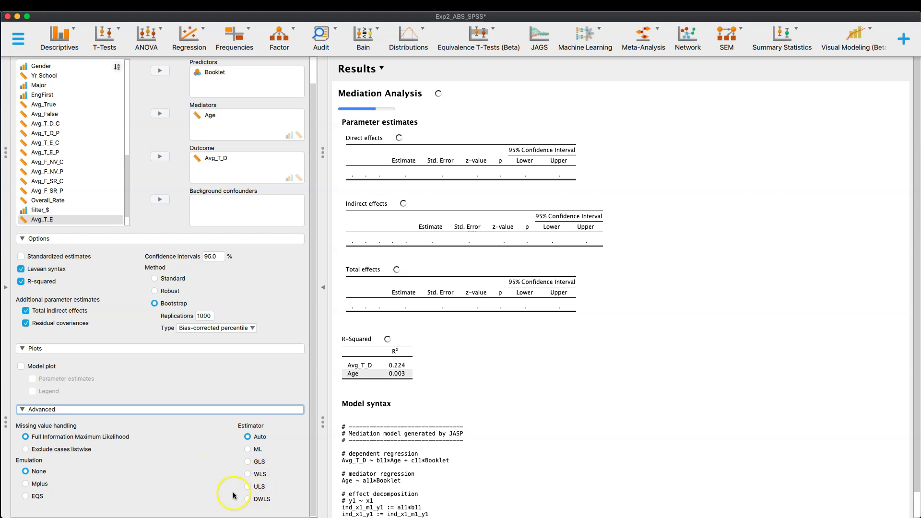
pyautogui.click(257, 504)
pyautogui.click(83, 450)
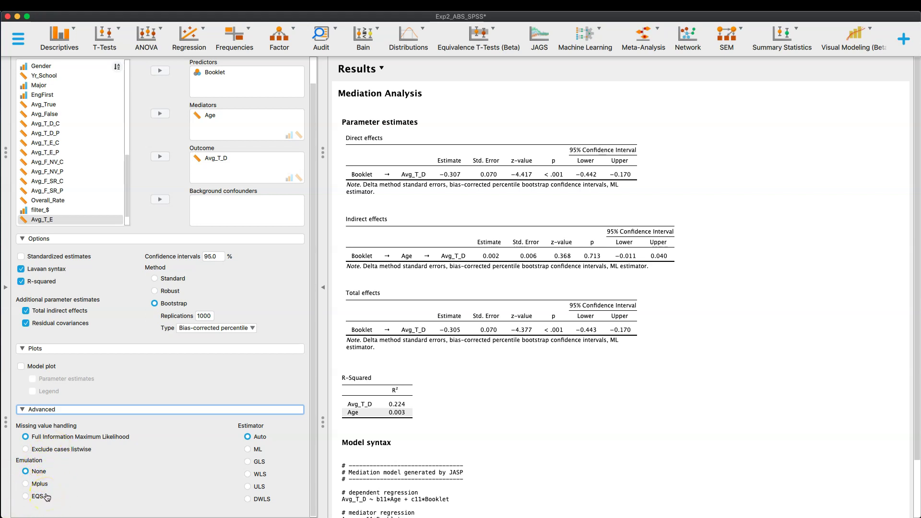
# Try EQS emulation, revert Emulation to None, and switch the Method from Bootstrap to Standard
pyautogui.click(26, 496)
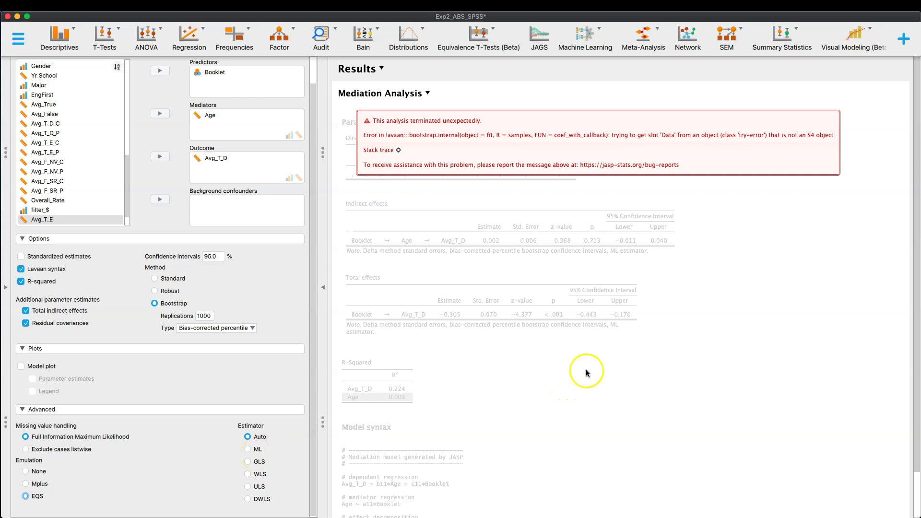
pyautogui.click(31, 471)
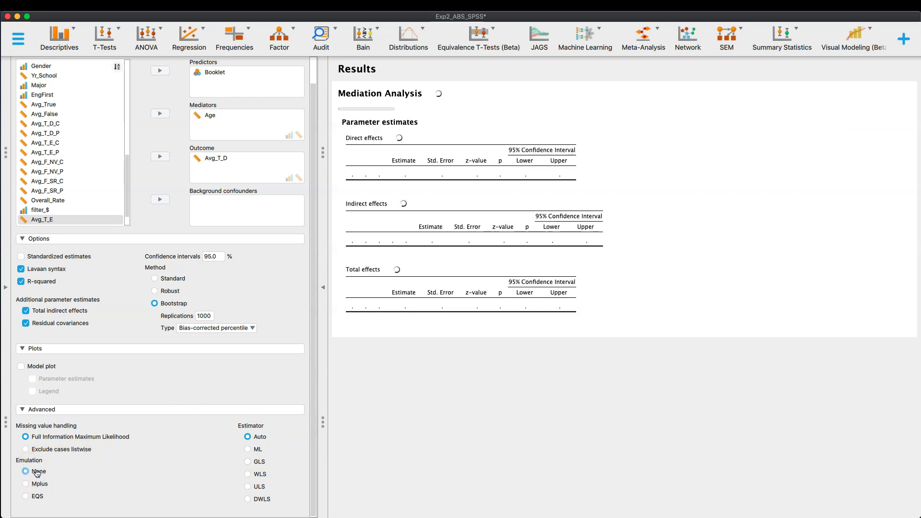
pyautogui.click(164, 283)
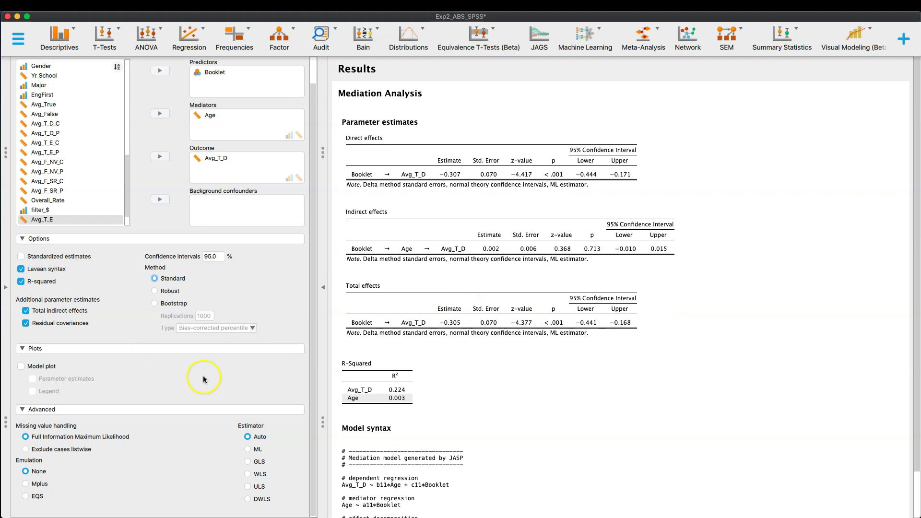
# Add the model path plot with parameter estimates (Booklet→Age −0.11, Booklet→Avg_T_D −0.31) and a legend
pyautogui.click(52, 373)
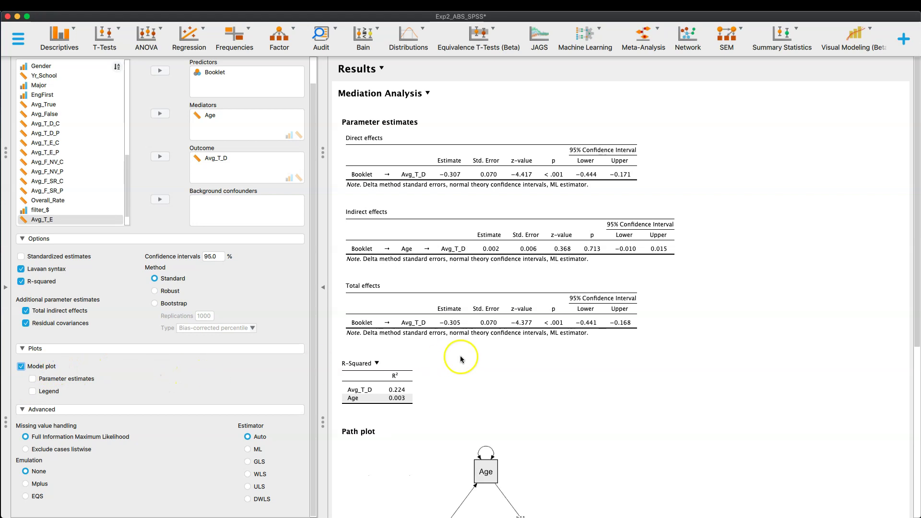
pyautogui.scroll(-5, 524, 331)
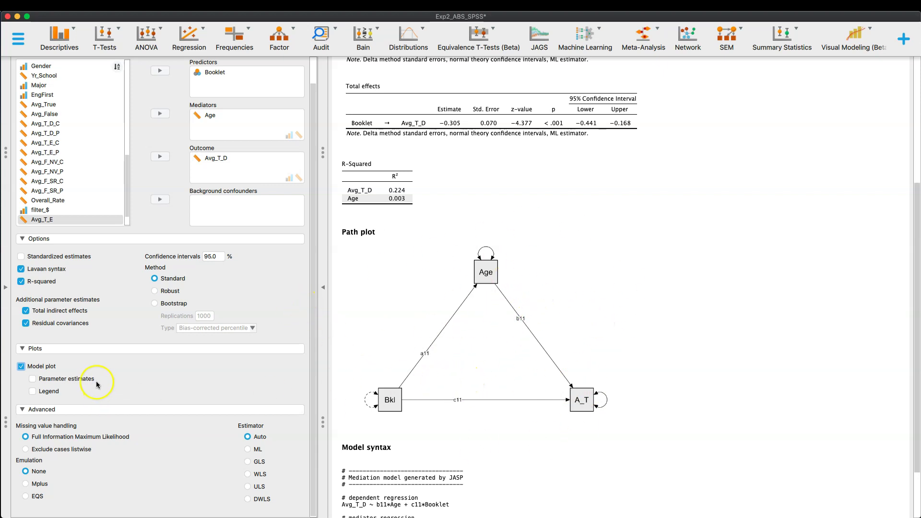
pyautogui.click(81, 382)
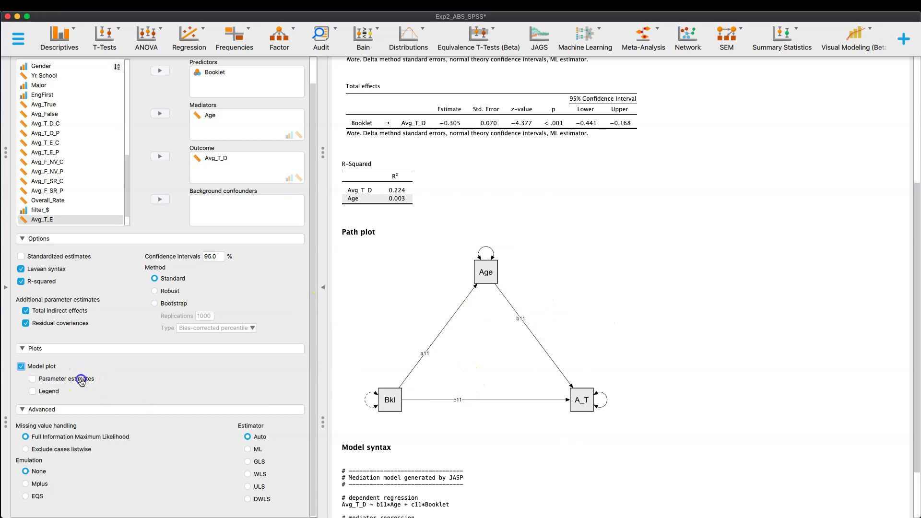
pyautogui.click(54, 396)
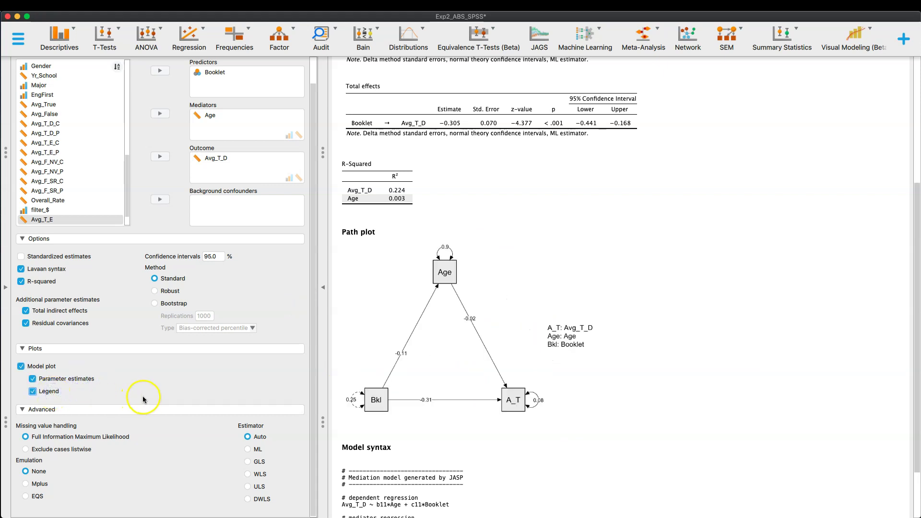
pyautogui.click(50, 394)
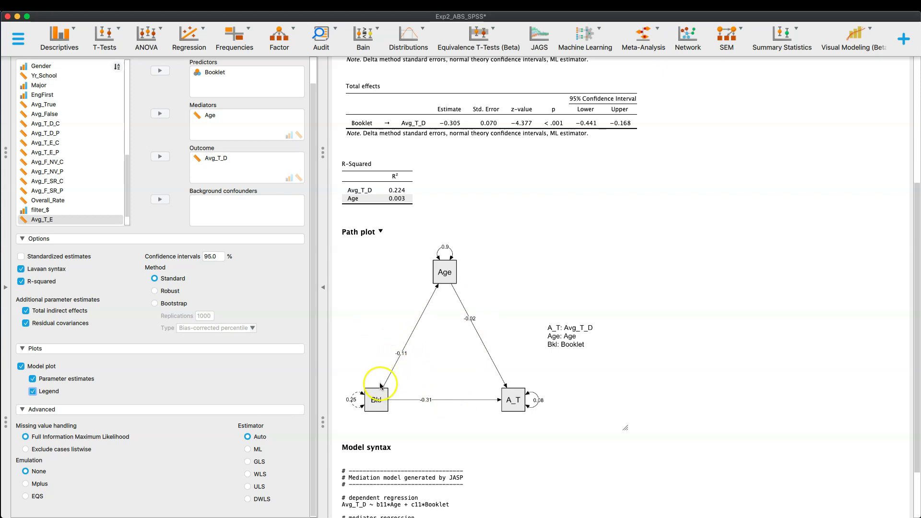
pyautogui.scroll(3, 503, 200)
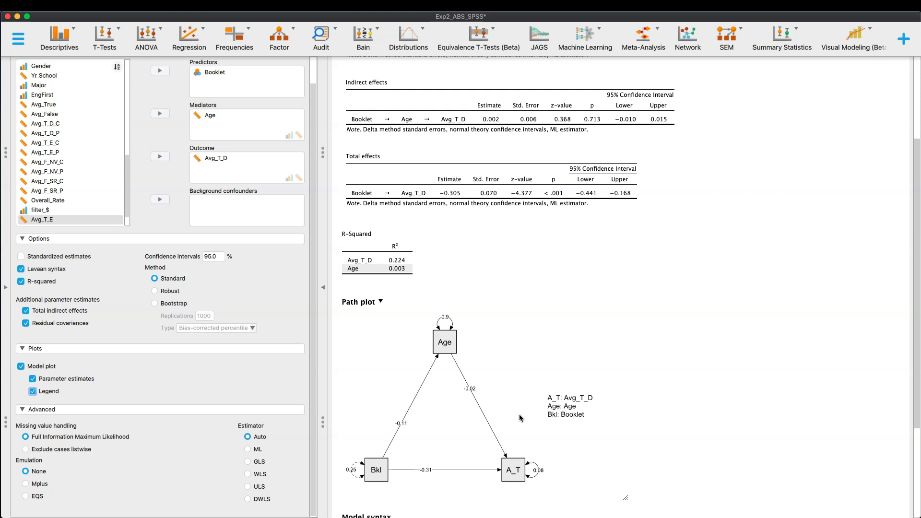
pyautogui.click(280, 411)
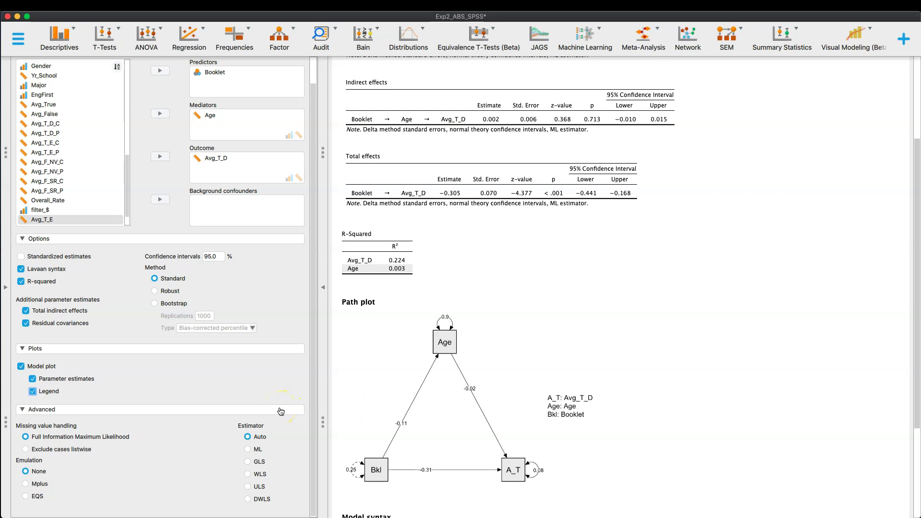